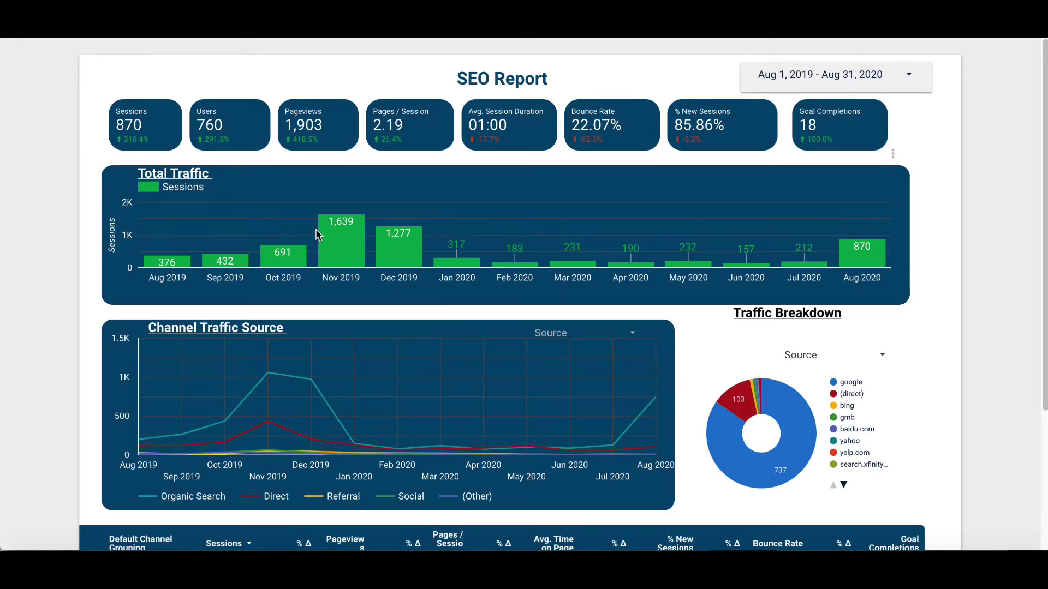
Scroll down the SEO Report to the Total Traffic chart of monthly sessions, Aug 2019–Aug 2020.
scroll(316, 235, down, 3)
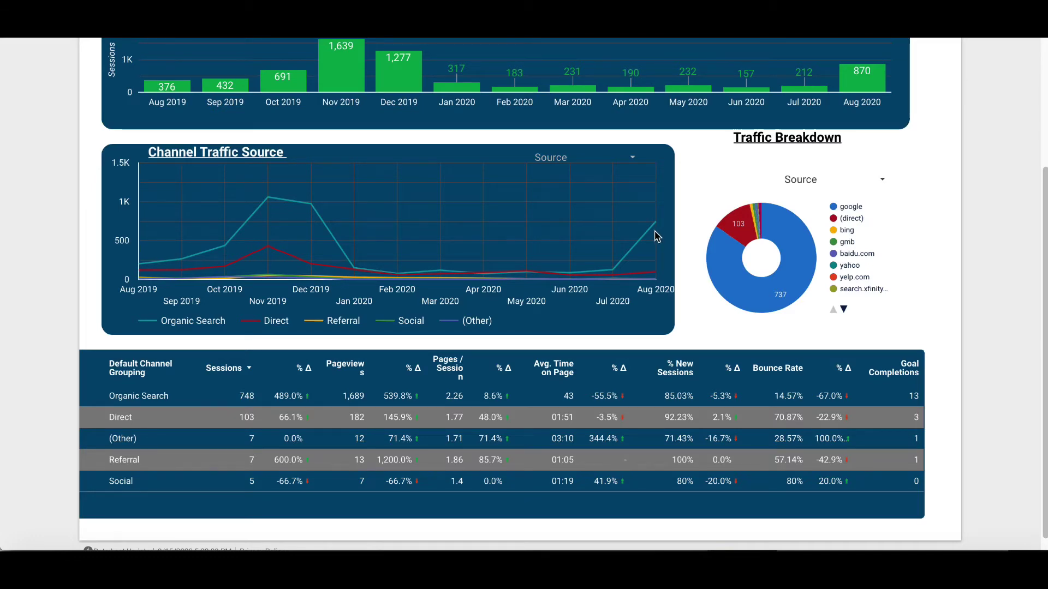
scroll(657, 237, down, 1)
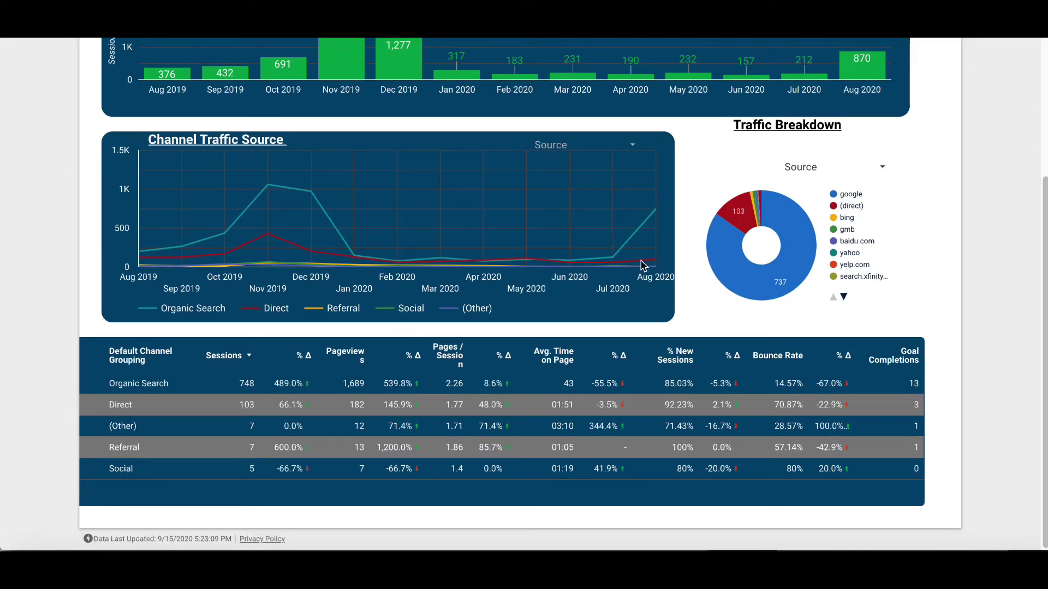
scroll(640, 258, up, 3)
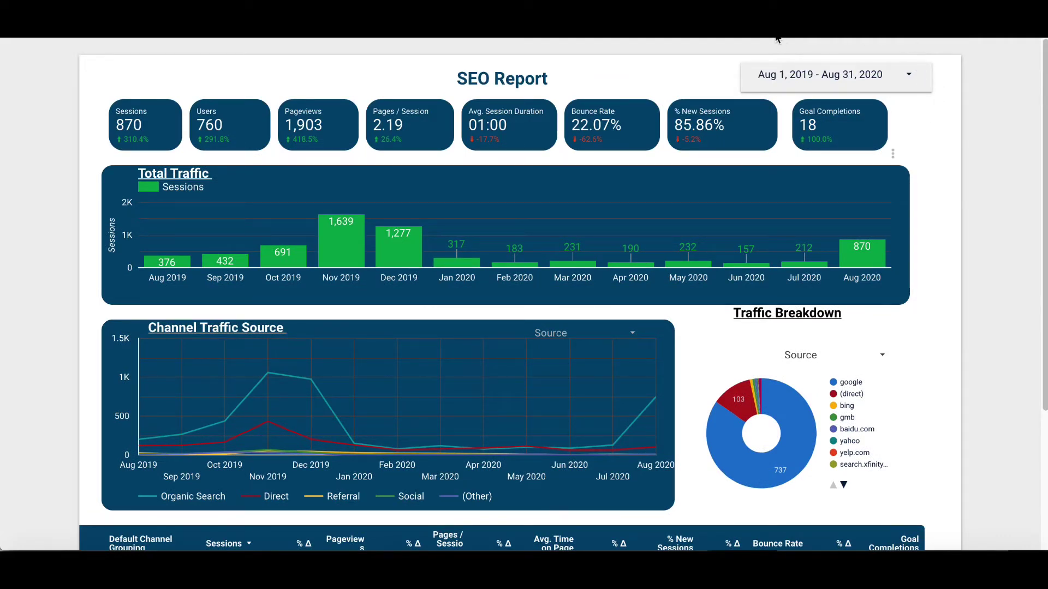
mouse_move(673, 48)
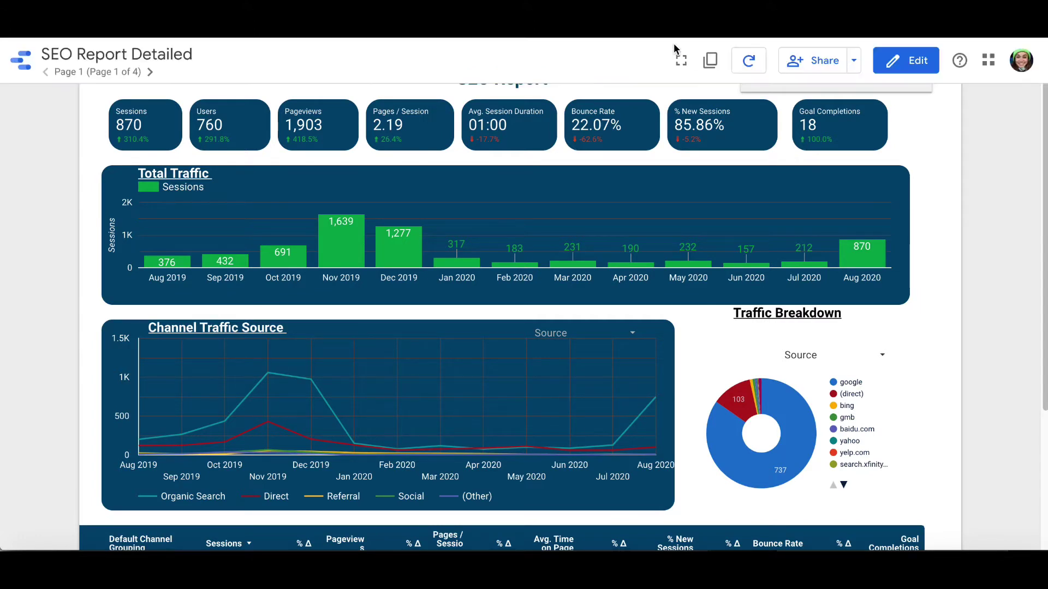
Switch the SEO Report into edit mode and select the Total Traffic bar chart.
click(900, 66)
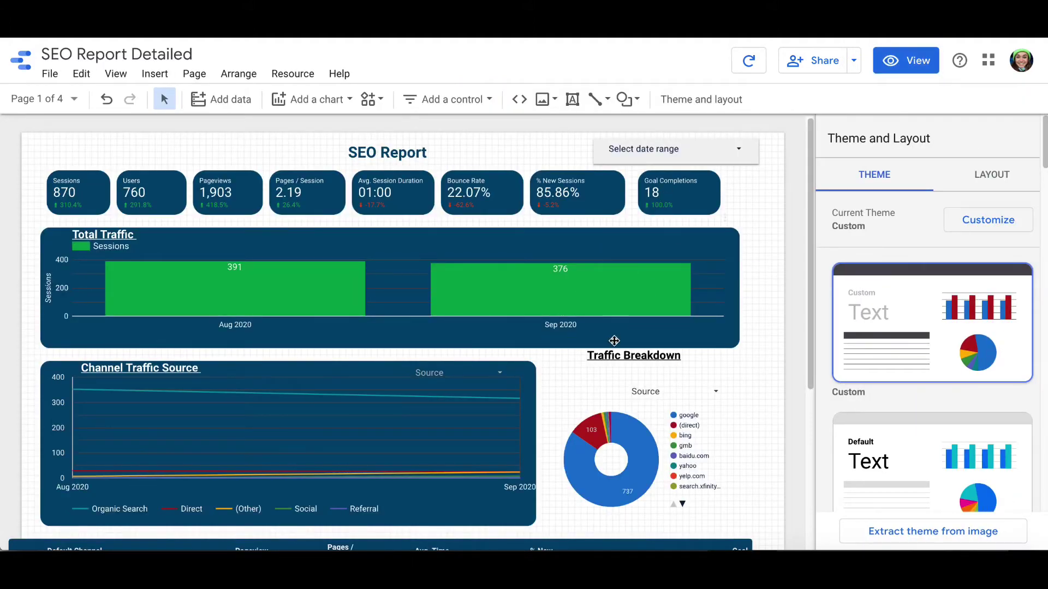
click(504, 298)
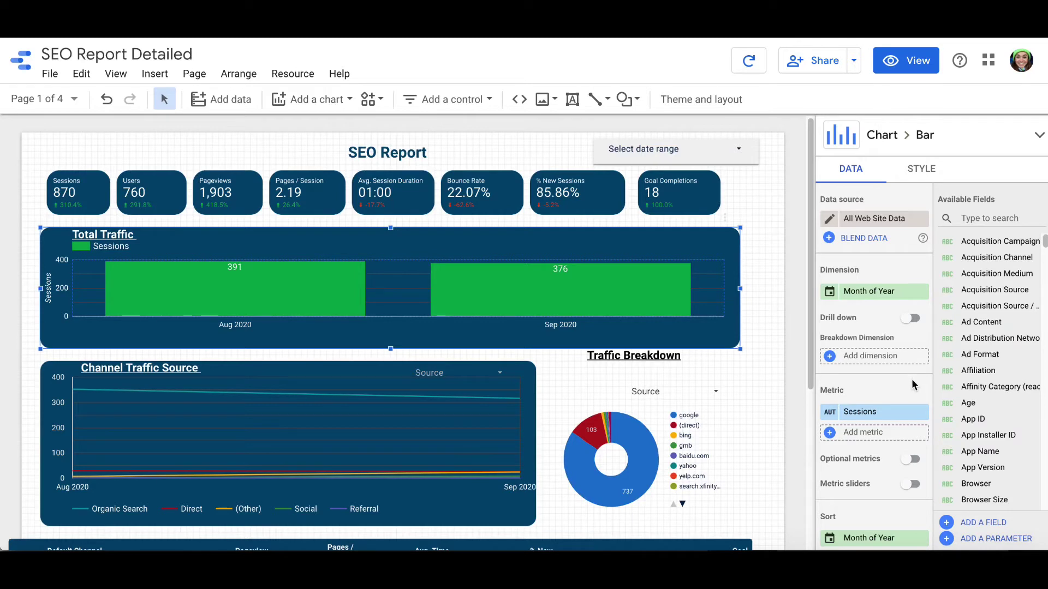
Add Default Channel Grouping as the Total Traffic chart's breakdown dimension.
click(860, 362)
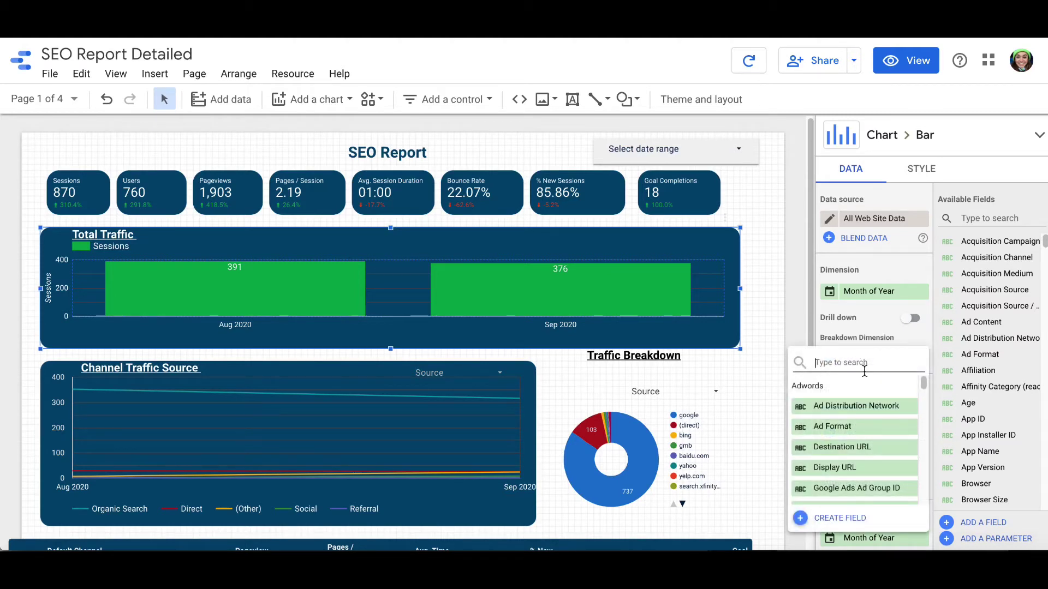
text(def)
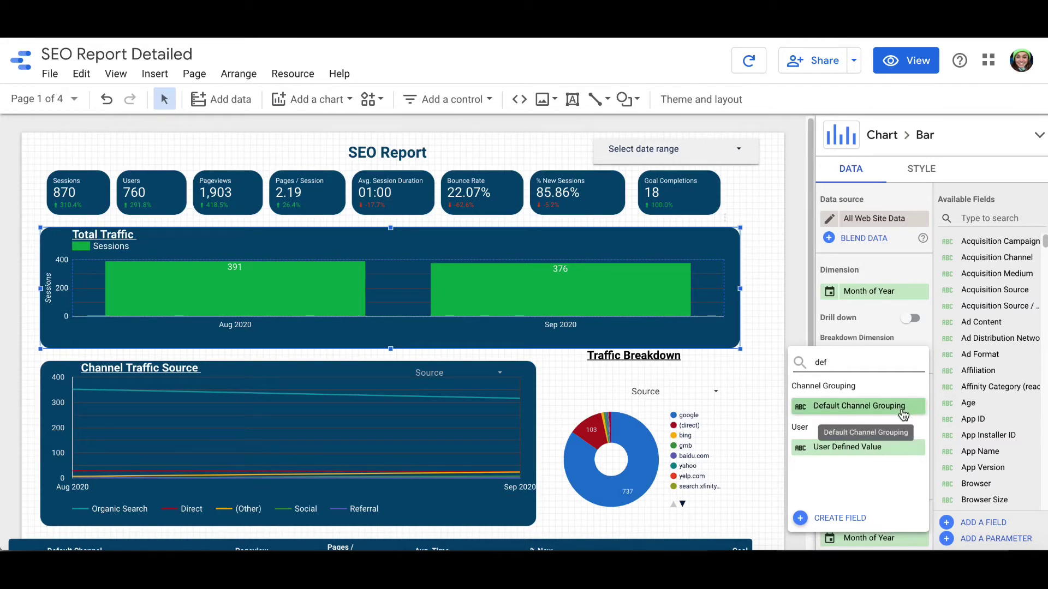
click(903, 416)
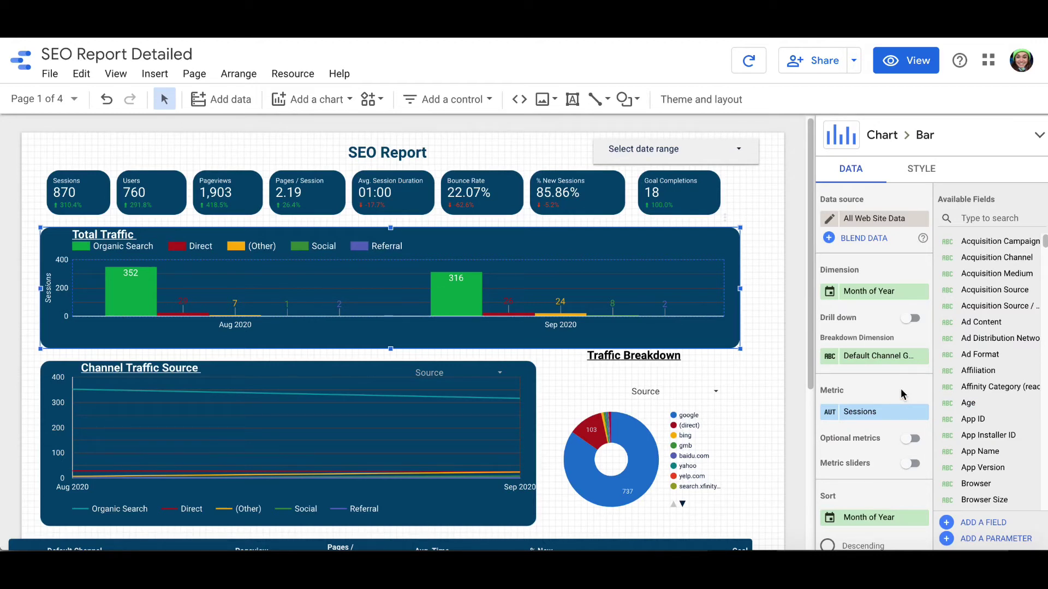
scroll(905, 396, down, 5)
Apply the Organic Traffic system segment to the Total Traffic chart, leaving only Organic Search sessions.
scroll(902, 395, down, 5)
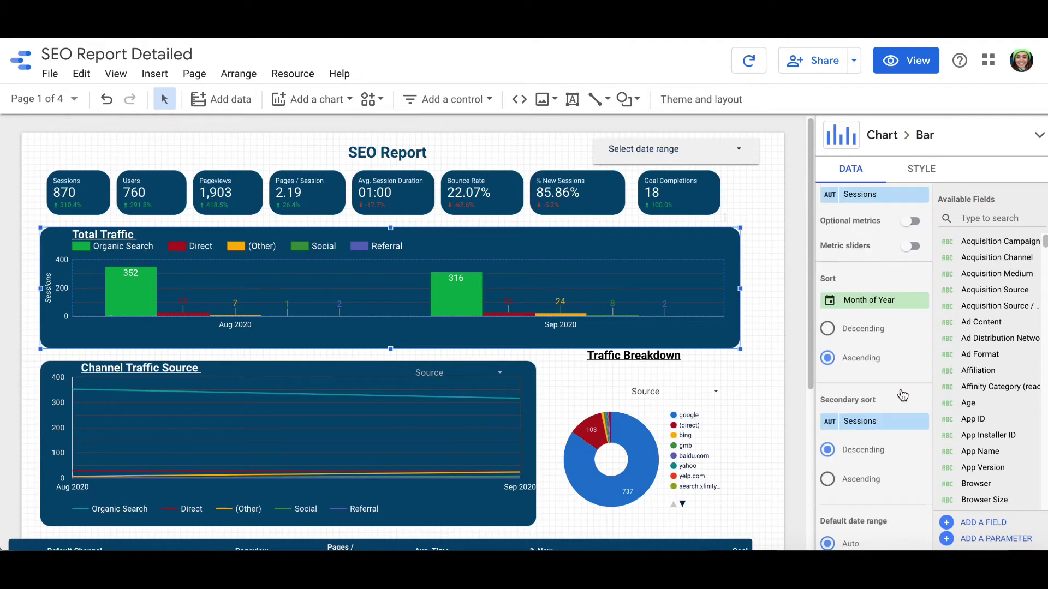
scroll(901, 394, down, 3)
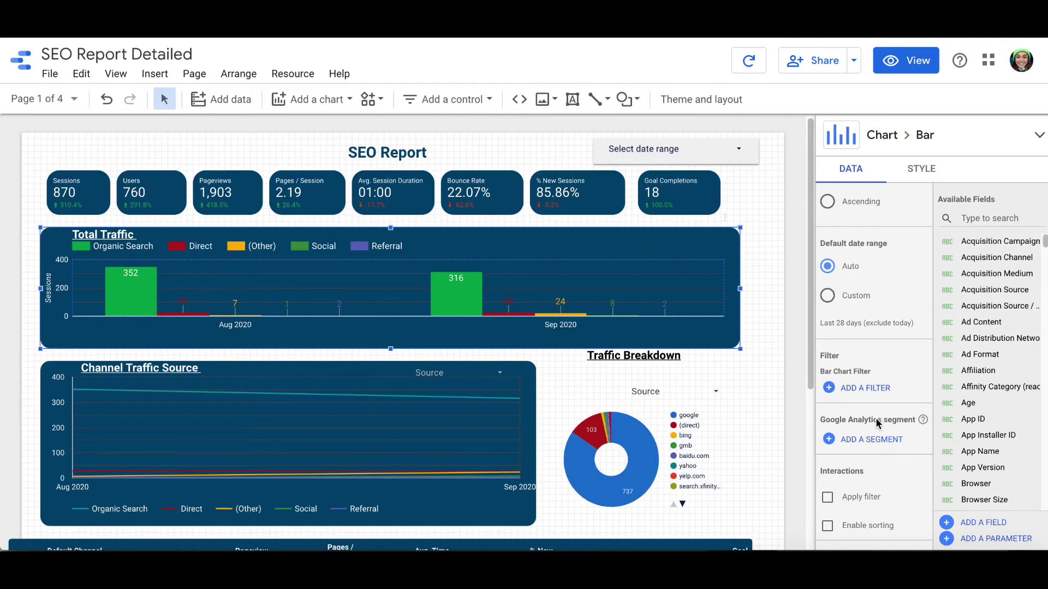
click(895, 444)
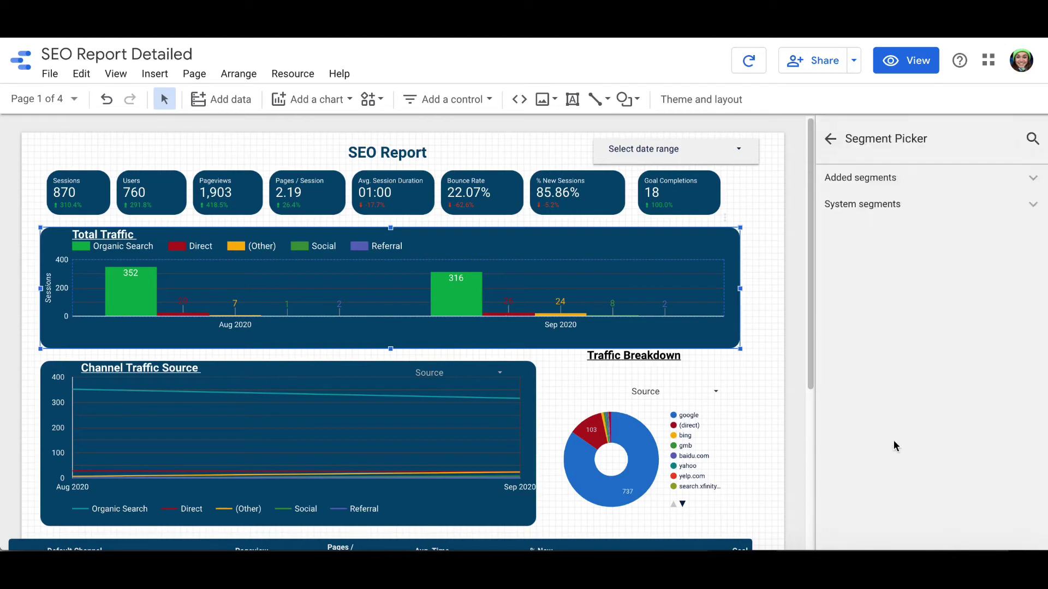
click(886, 211)
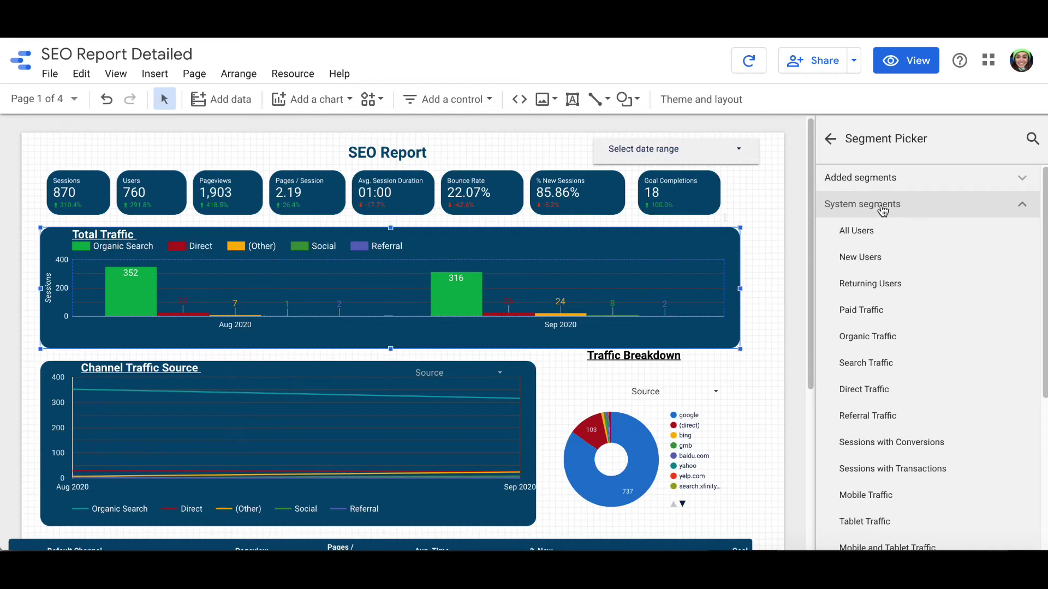
click(894, 344)
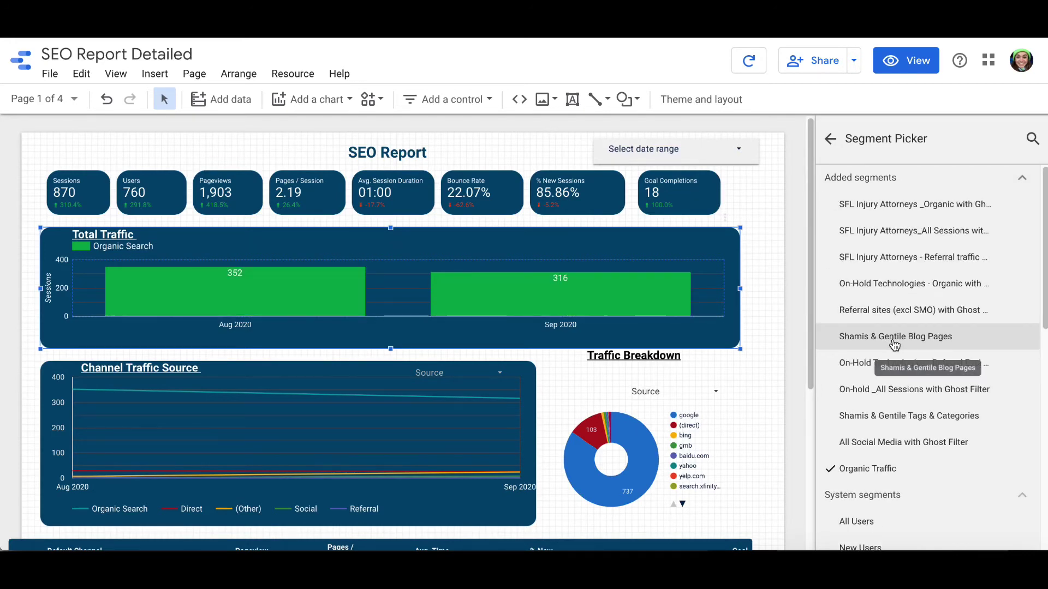
click(826, 141)
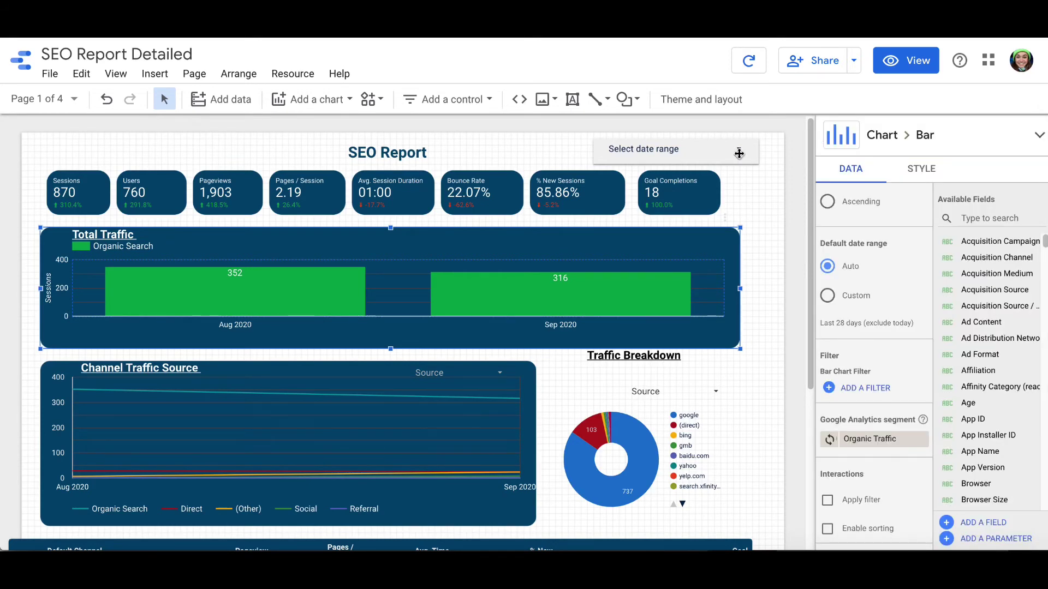
Return to view mode and set the report's date range to Aug 1, 2019 – Aug 31, 2020.
click(789, 136)
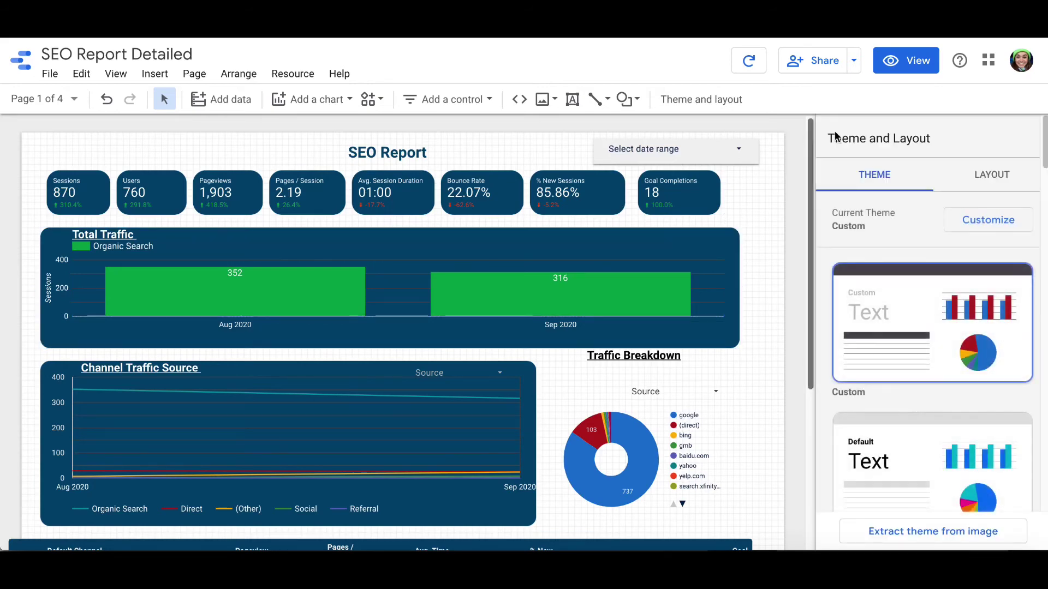
click(921, 68)
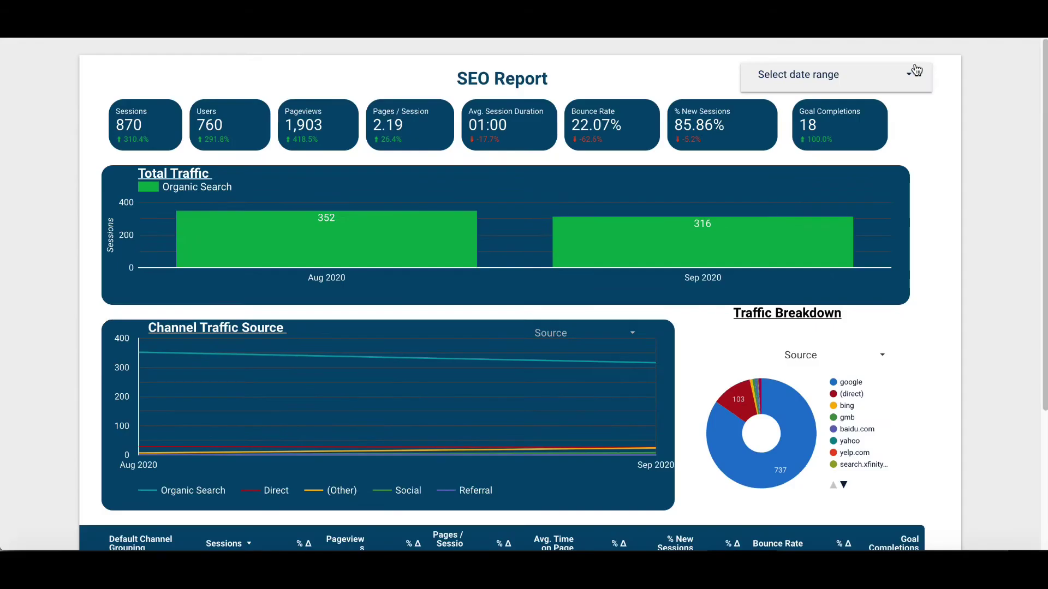
click(912, 76)
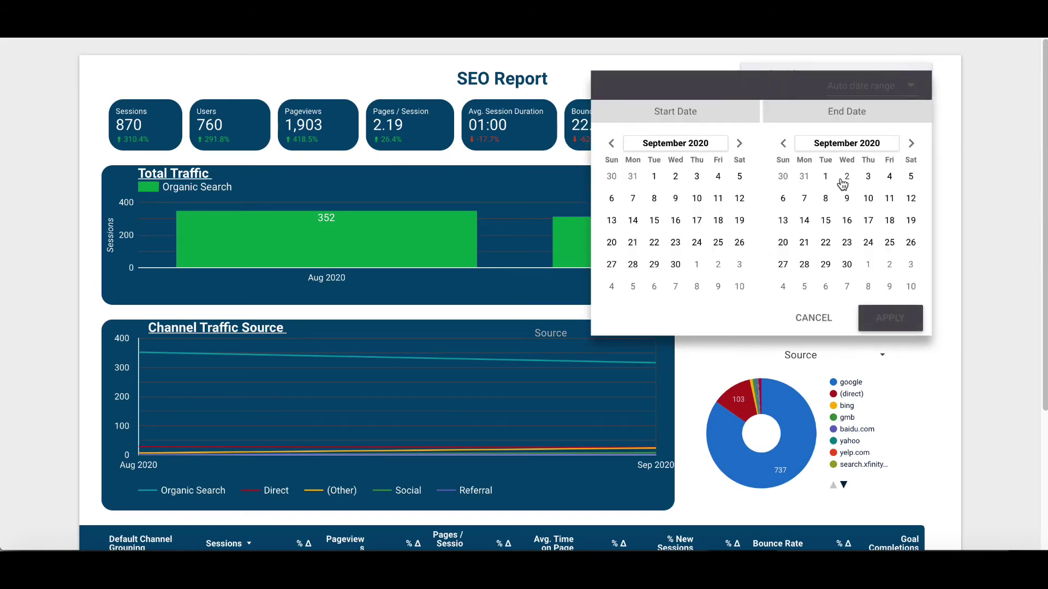
click(611, 143)
click(611, 144)
click(611, 144)
click(611, 143)
click(611, 143)
click(611, 143)
click(611, 143)
click(611, 143)
click(611, 144)
click(611, 144)
click(611, 143)
click(611, 144)
click(611, 143)
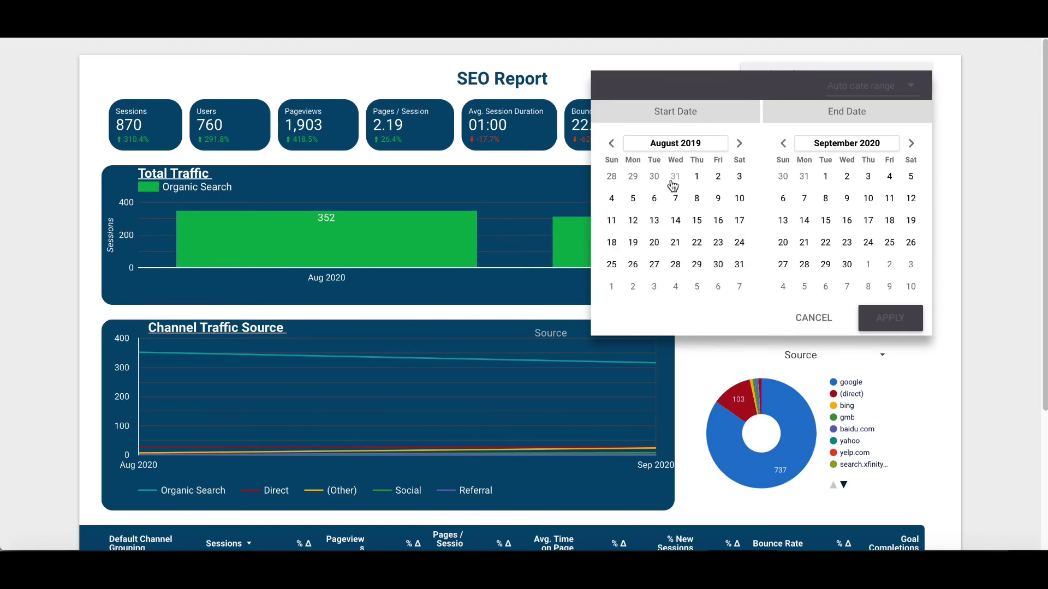
click(697, 176)
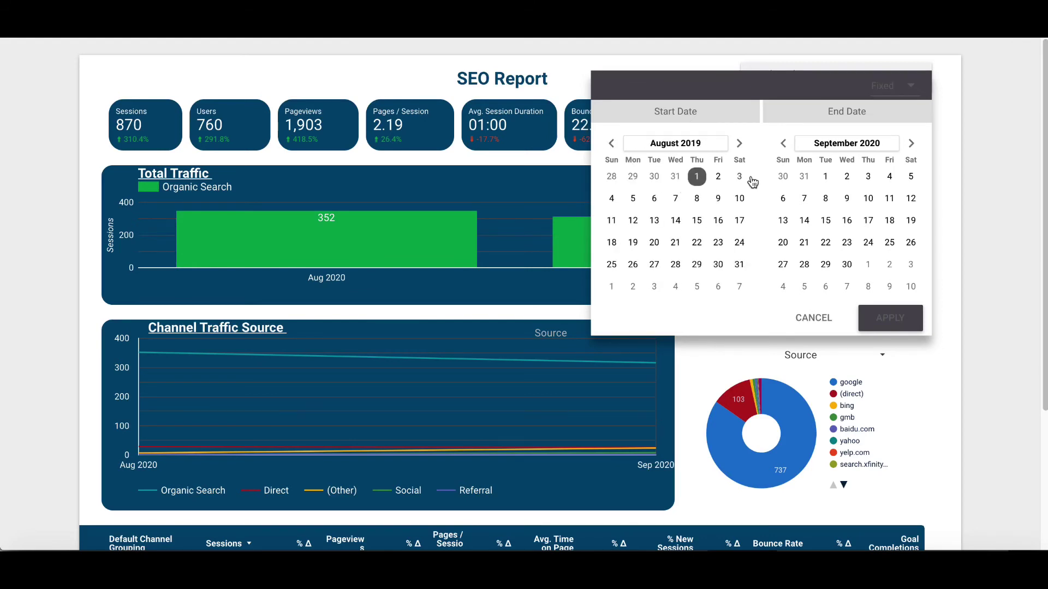
click(806, 178)
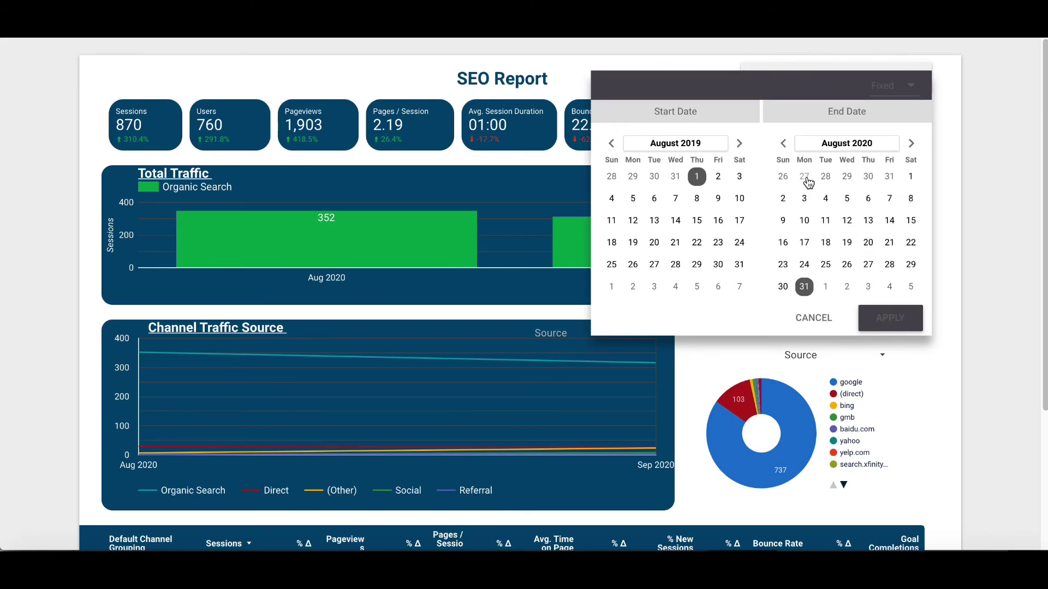
click(885, 320)
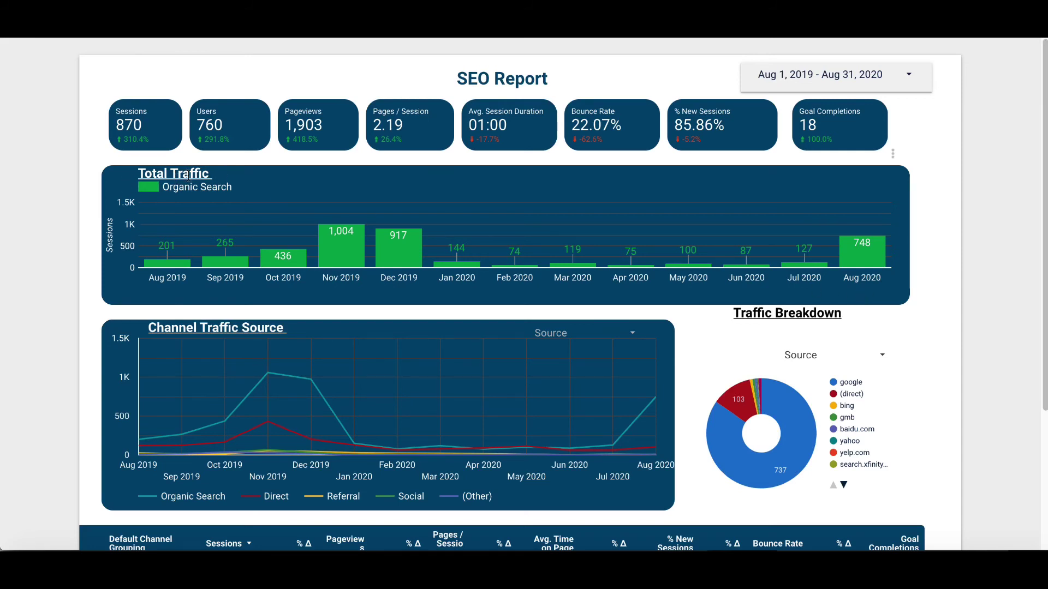
mouse_move(861, 261)
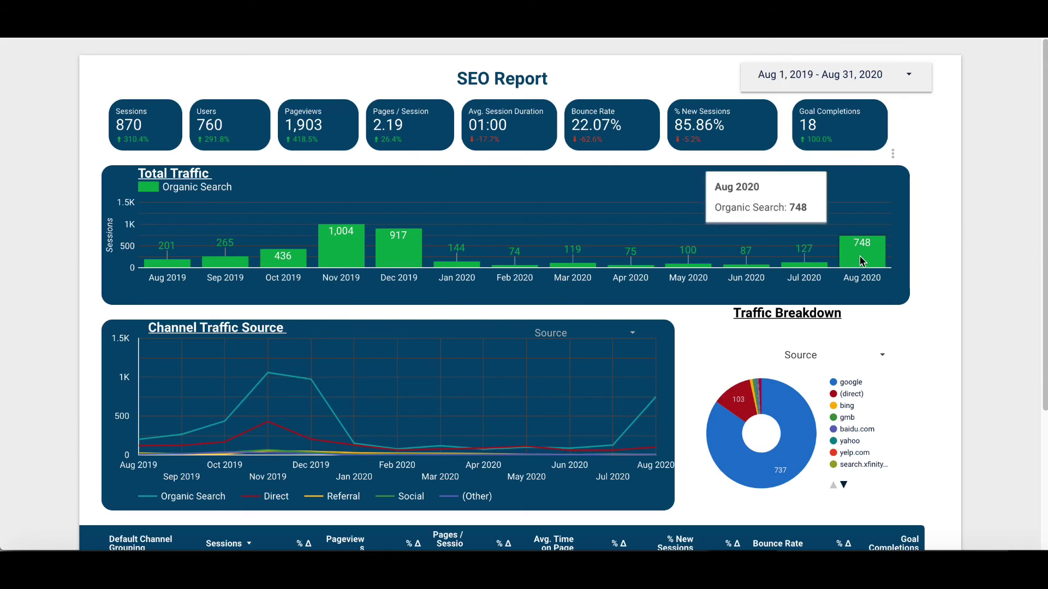
mouse_move(654, 408)
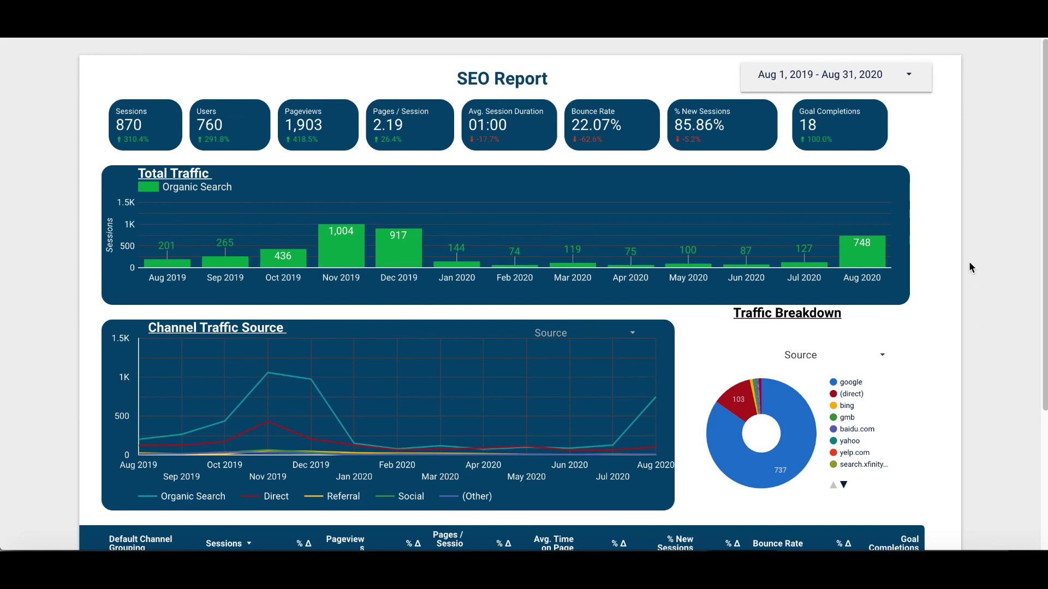
scroll(981, 322, down, 3)
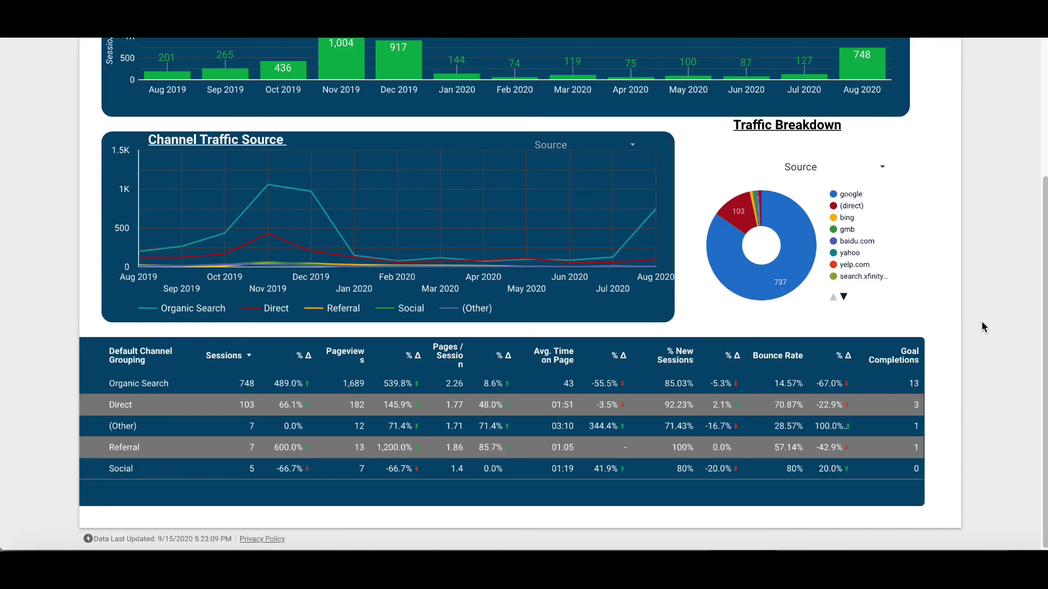
scroll(977, 316, up, 3)
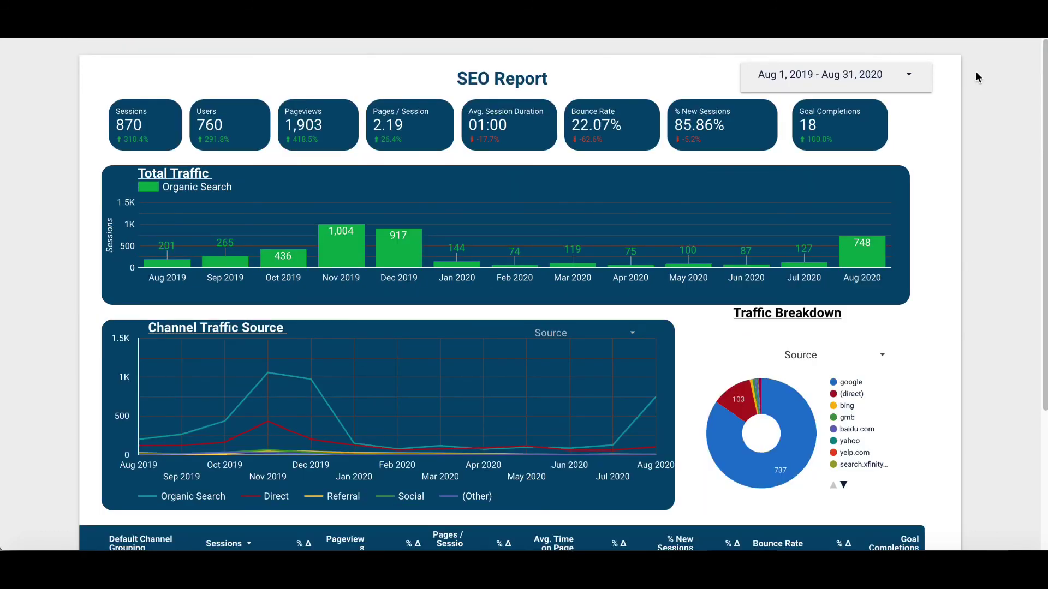